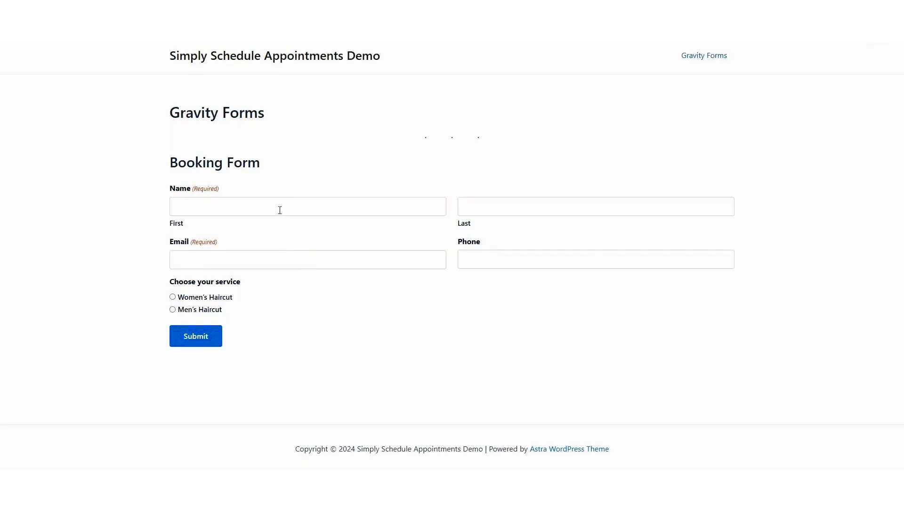
Step: Fill in the customer's first name, last name, email address and phone number
key("Tab")
key("Tab")
key("Tab")
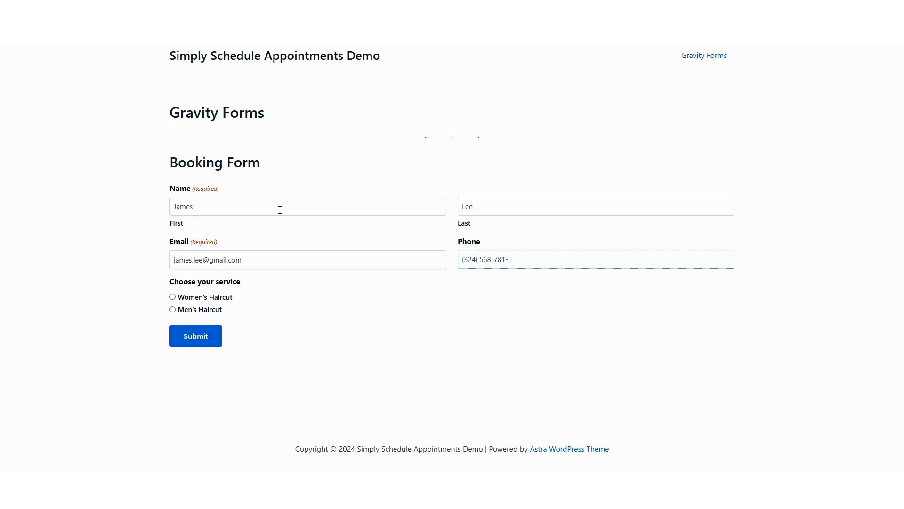
Step: Choose Men's Haircut and Short Hairstyle to reveal the 20-minute appointment date picker
left_click(187, 311)
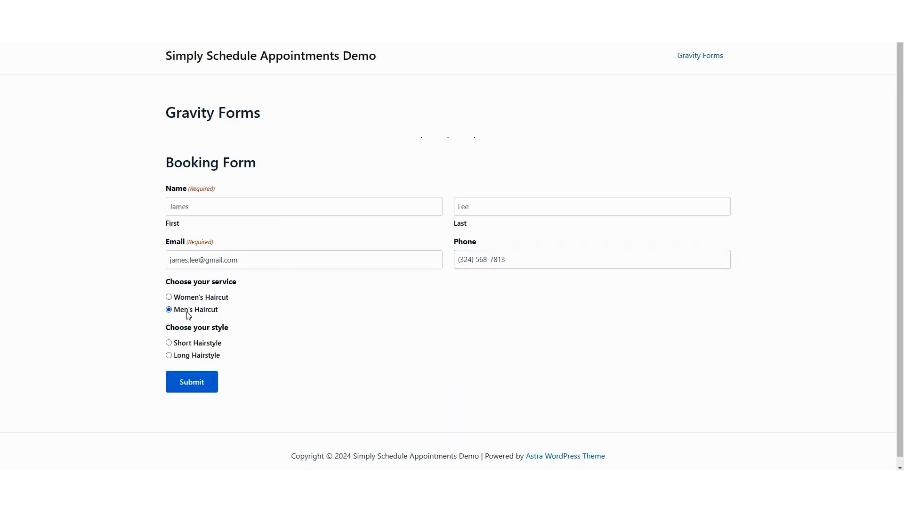
scroll(186, 306, "down", 1)
left_click(183, 338)
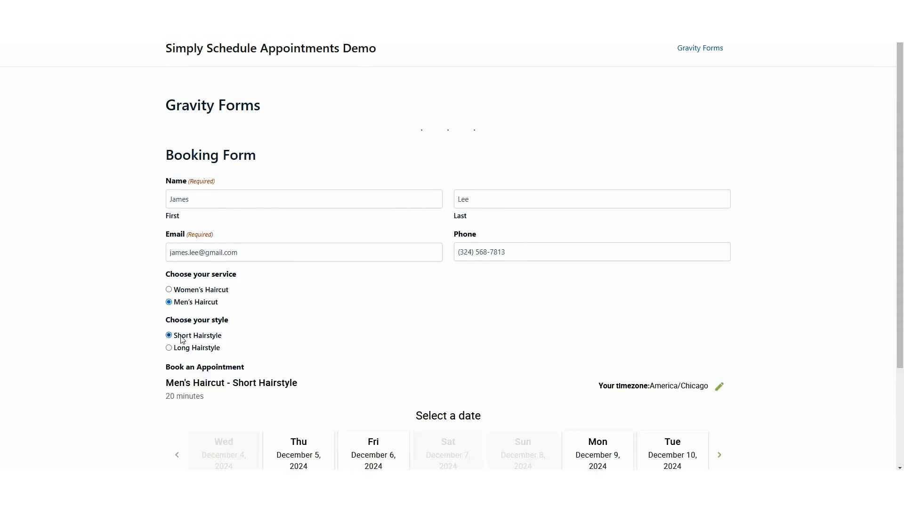
scroll(337, 348, "down", 2)
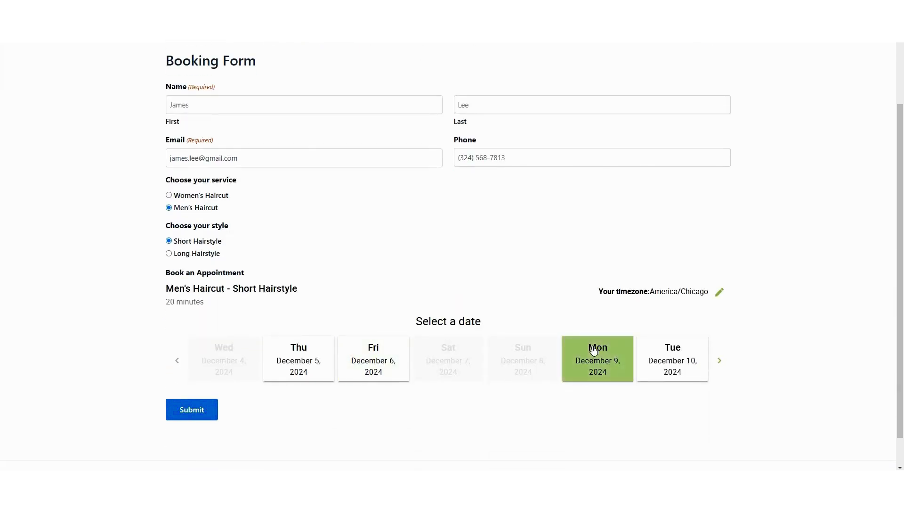
scroll(267, 337, "down", 1)
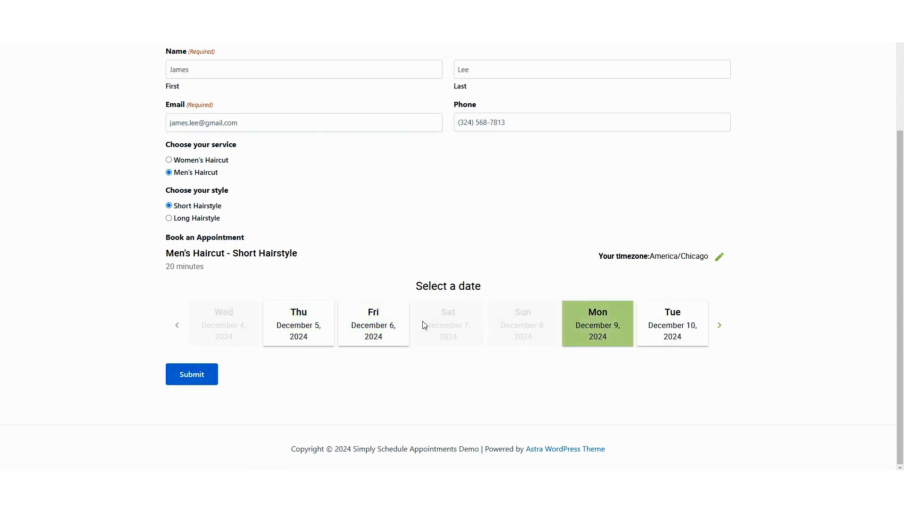
Step: Book Friday December 6 at 1:30 PM and submit the booking form
left_click(369, 324)
scroll(431, 353, "down", 3)
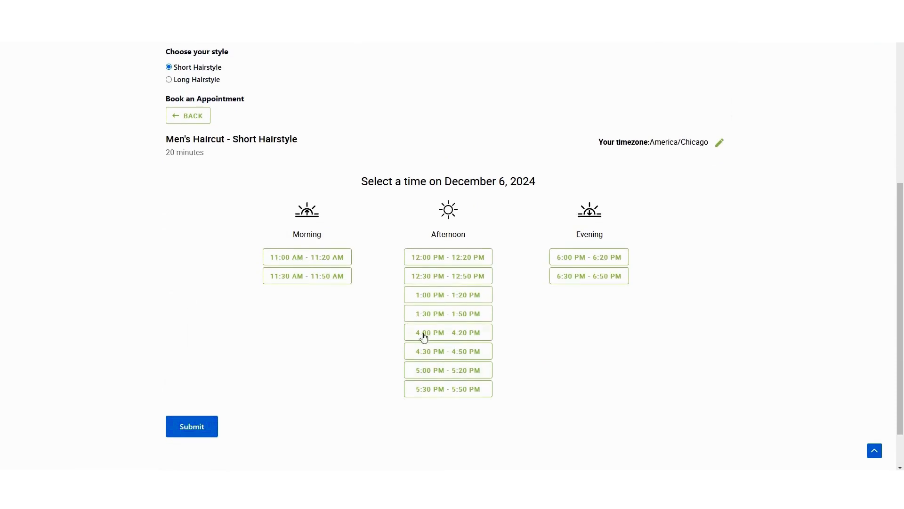
left_click(428, 326)
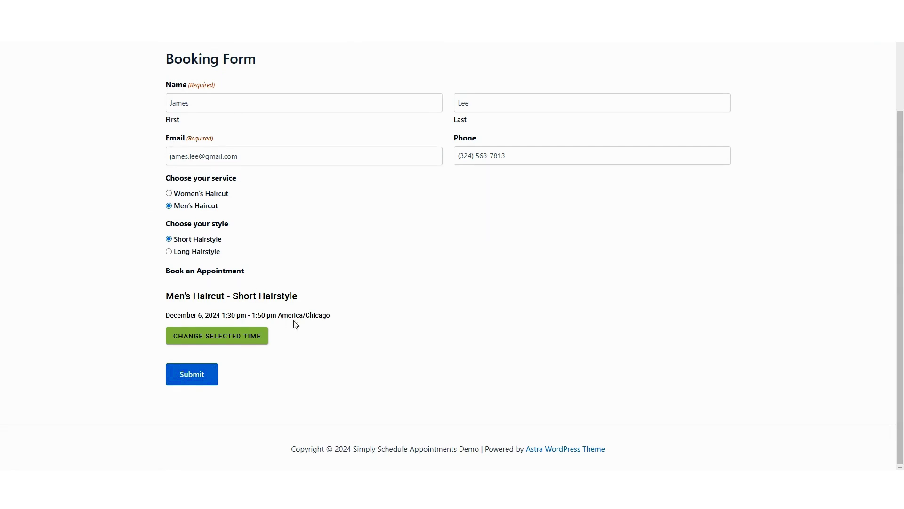
left_click(191, 381)
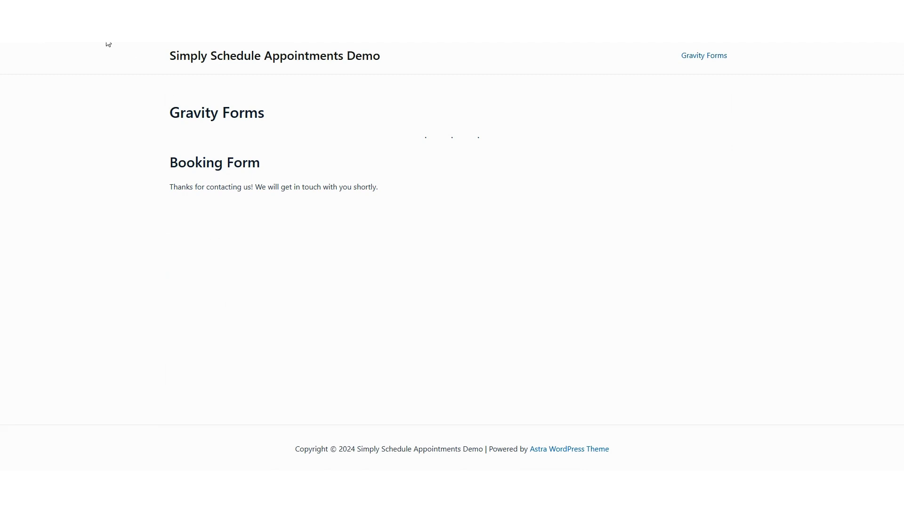
Step: Go to the WordPress dashboard and open the Appointments list
mouse_move(57, 35)
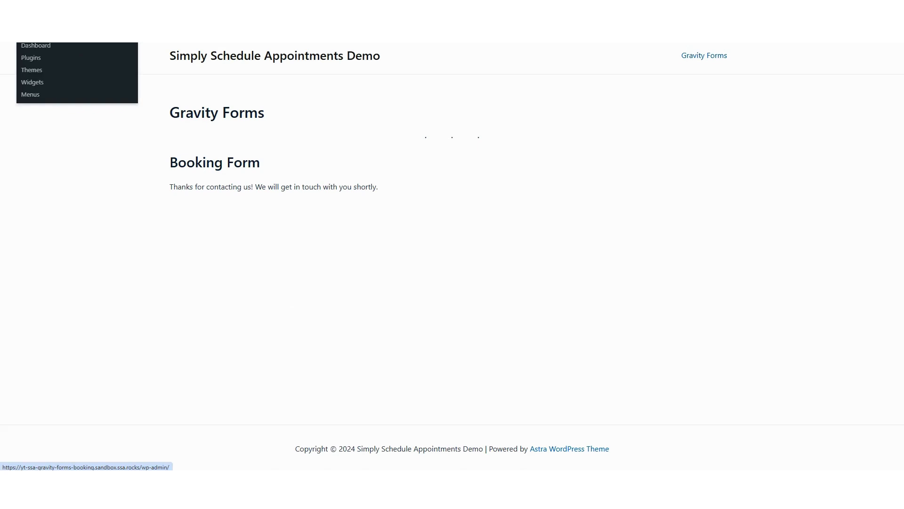
left_click(36, 45)
mouse_move(31, 325)
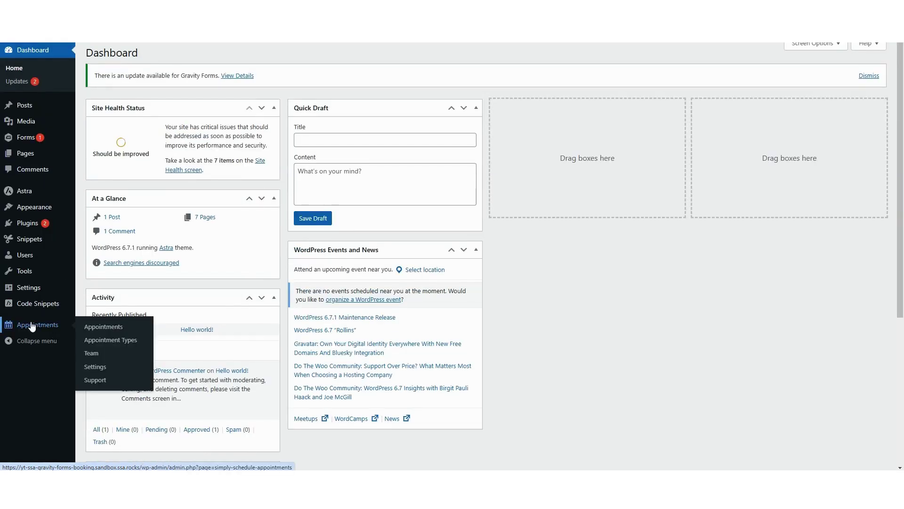
left_click(105, 327)
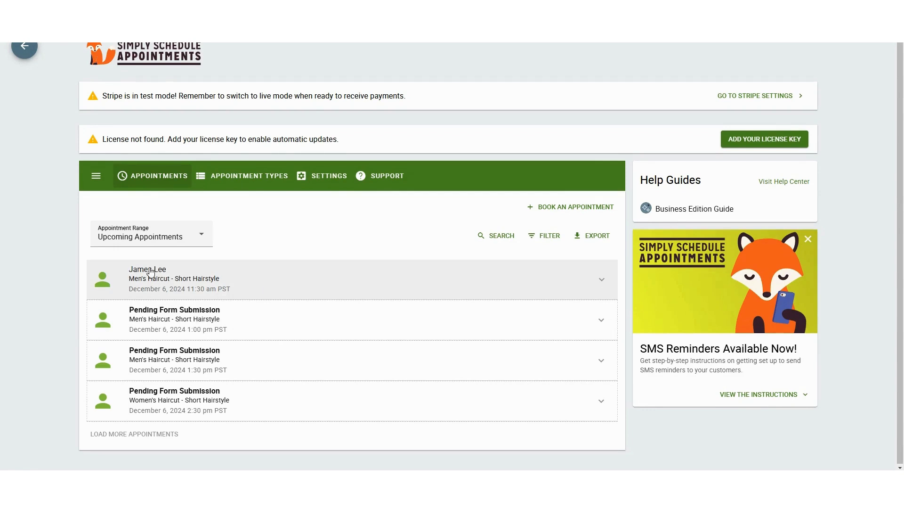
Step: Expand the December 6 Men's Haircut booking and highlight its service, price and hairstyle
left_click(602, 279)
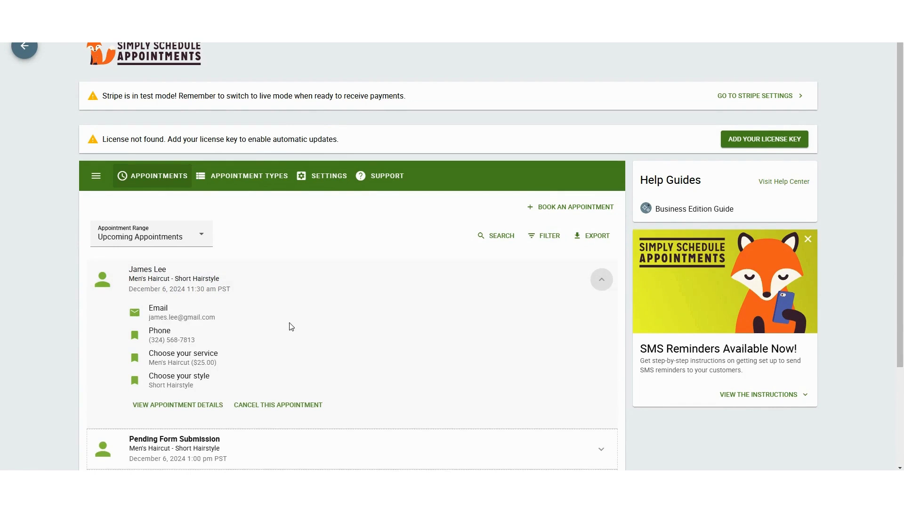
scroll(240, 301, "down", 1)
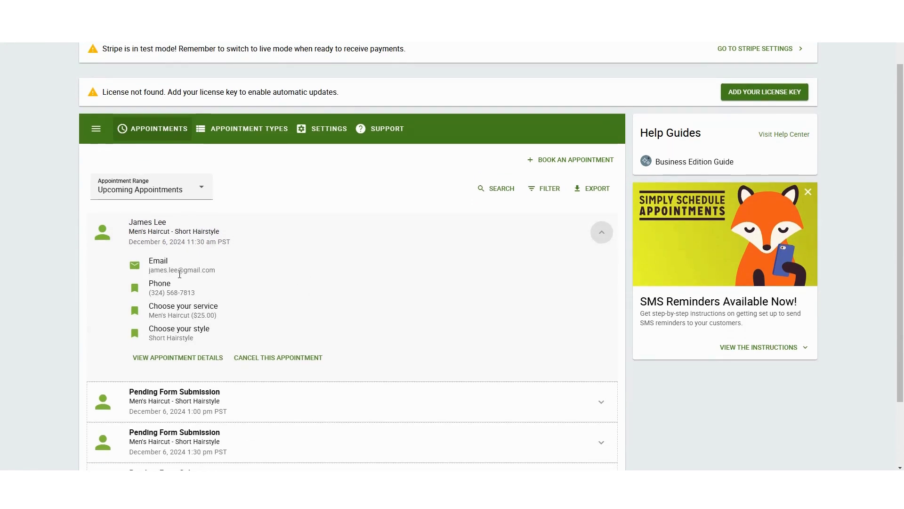
left_click_drag(155, 315, 215, 316)
left_click_drag(149, 338, 194, 338)
left_click(193, 340)
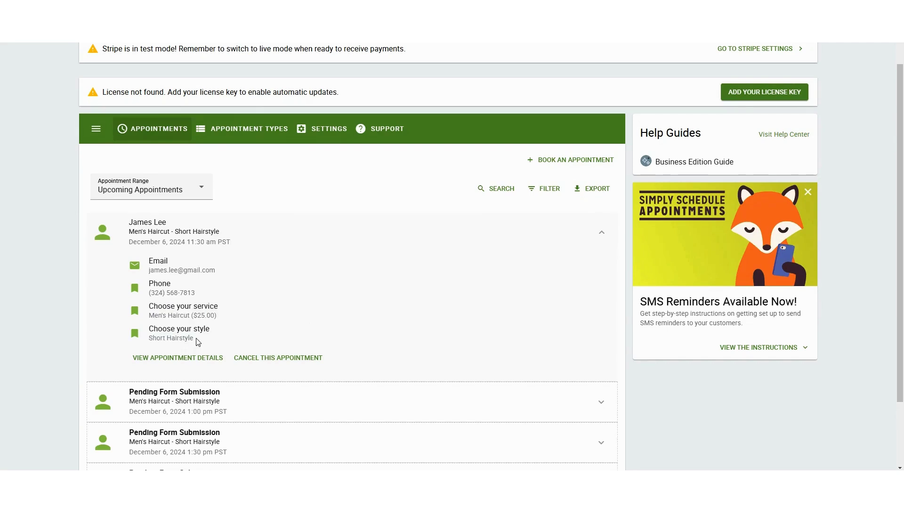
scroll(190, 340, "down", 2)
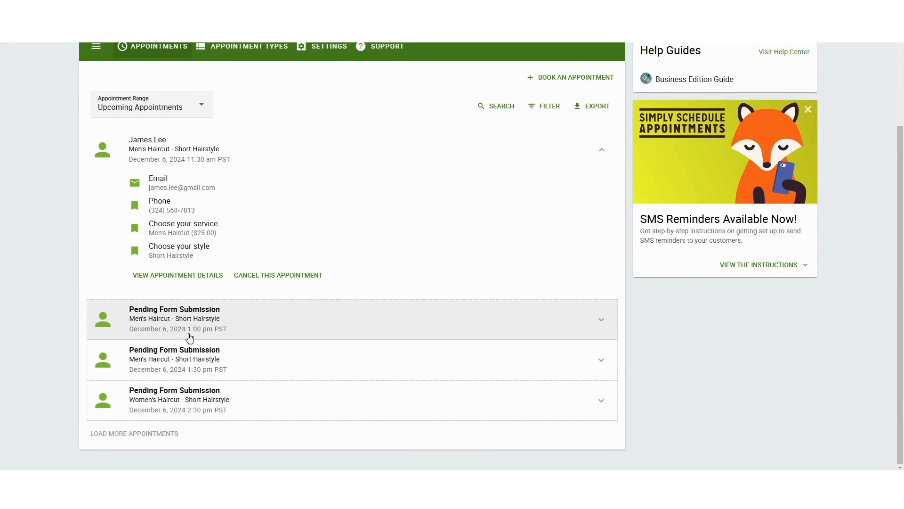
scroll(191, 340, "up", 3)
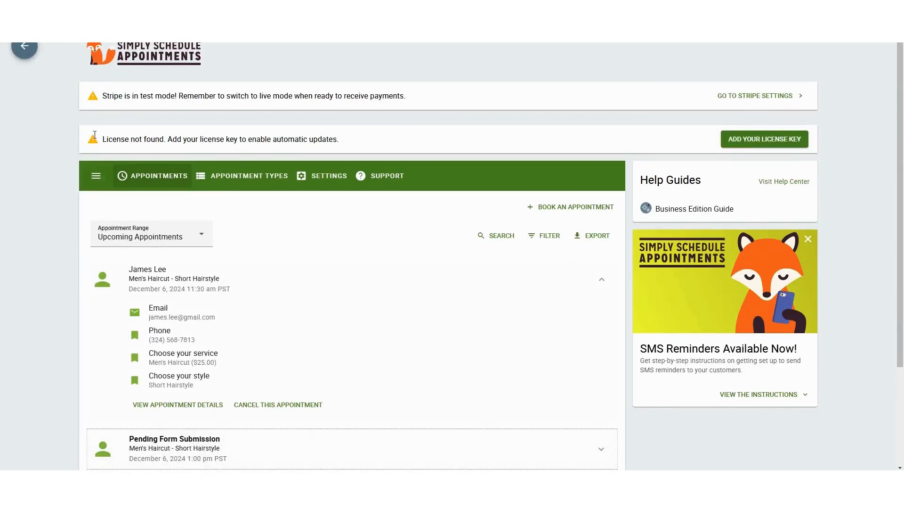
Step: View the four haircut appointment types under Appointments, then return to the Dashboard
left_click(24, 47)
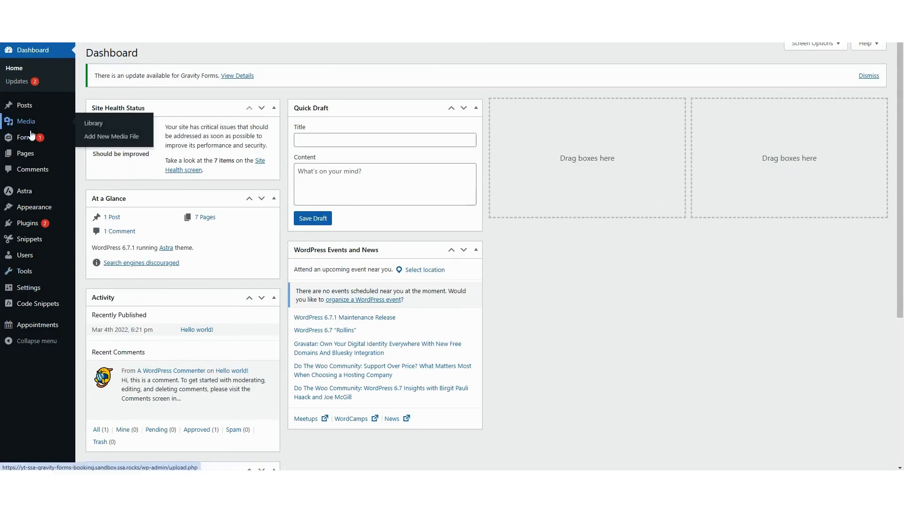
mouse_move(26, 139)
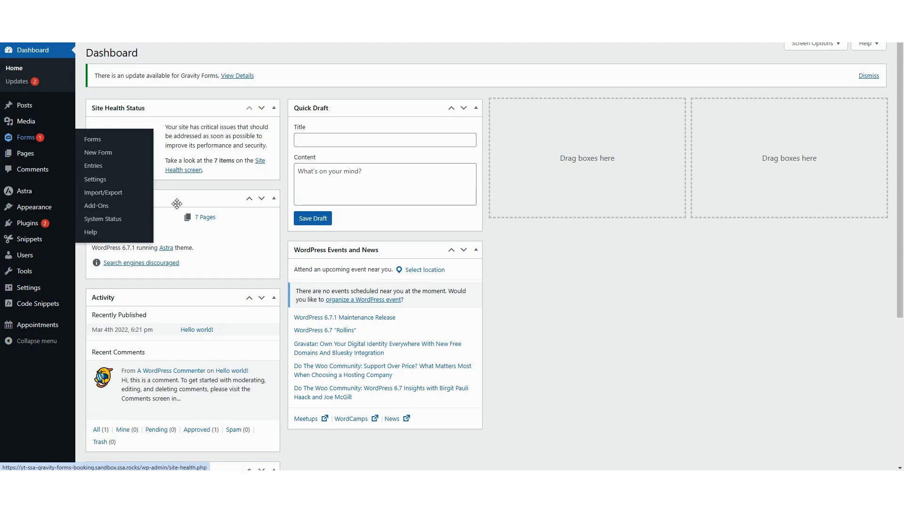
mouse_move(54, 327)
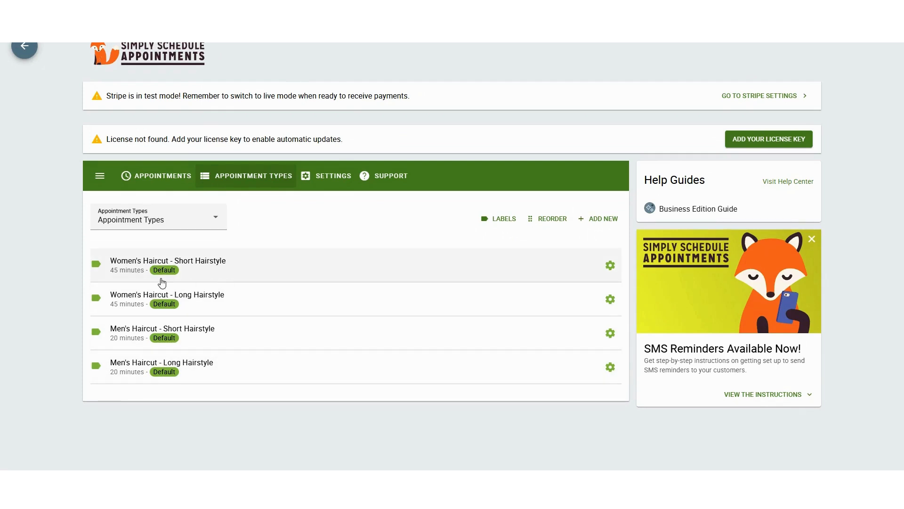
left_click(31, 50)
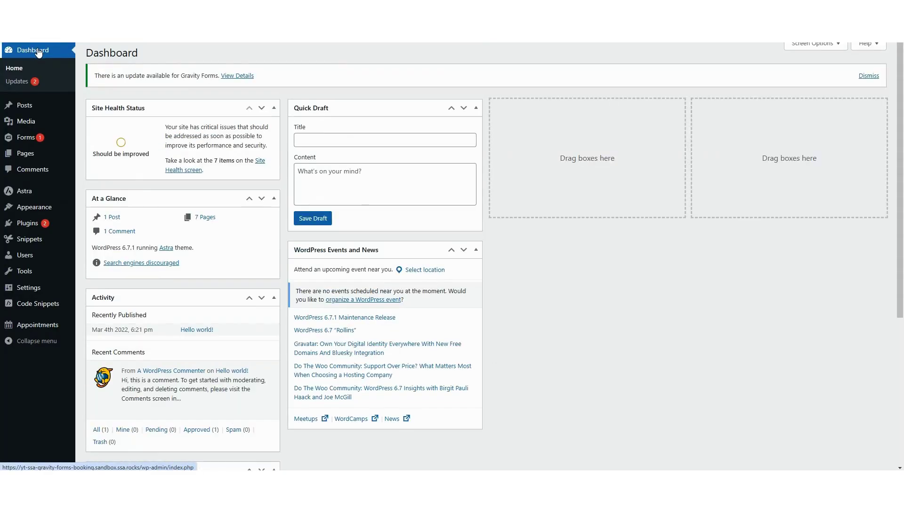
Step: Open Booking Form and view service prices: Women's Haircut $50.00, Men's Haircut $25.00
left_click(32, 140)
left_click(326, 223)
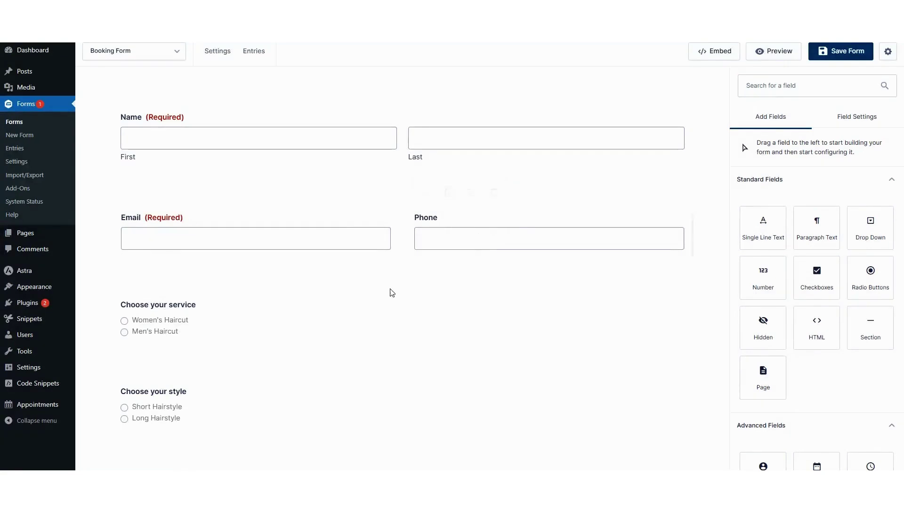
left_click(222, 320)
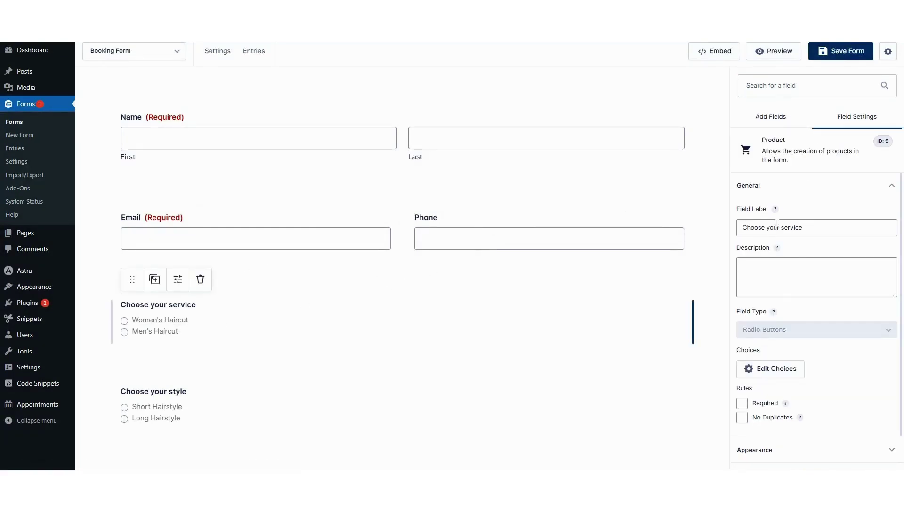
scroll(769, 301, "down", 1)
left_click(758, 325)
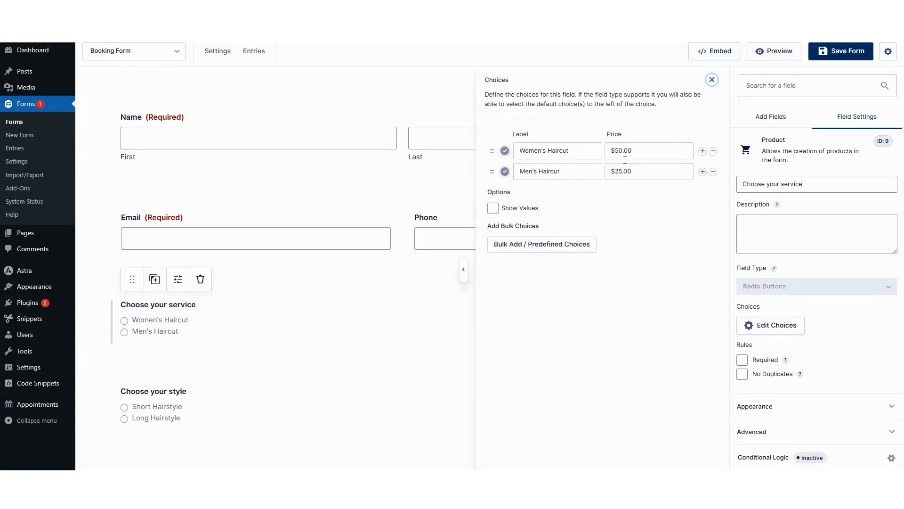
left_click(712, 81)
left_click(176, 392)
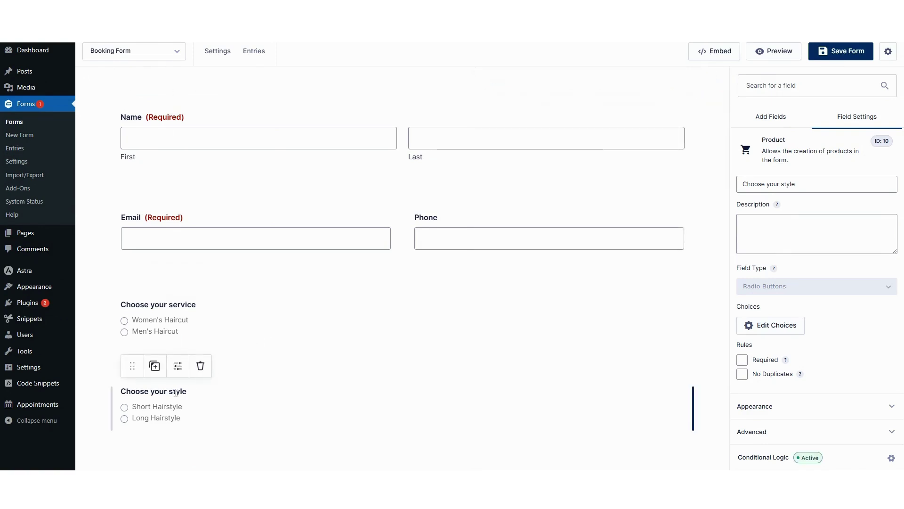
Step: View the Choose your style choices and their prices
scroll(709, 347, "down", 2)
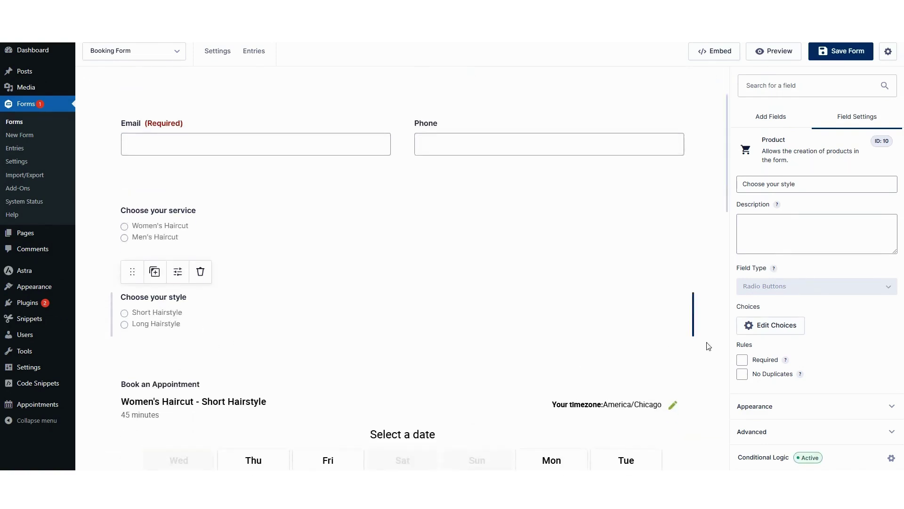
left_click(768, 325)
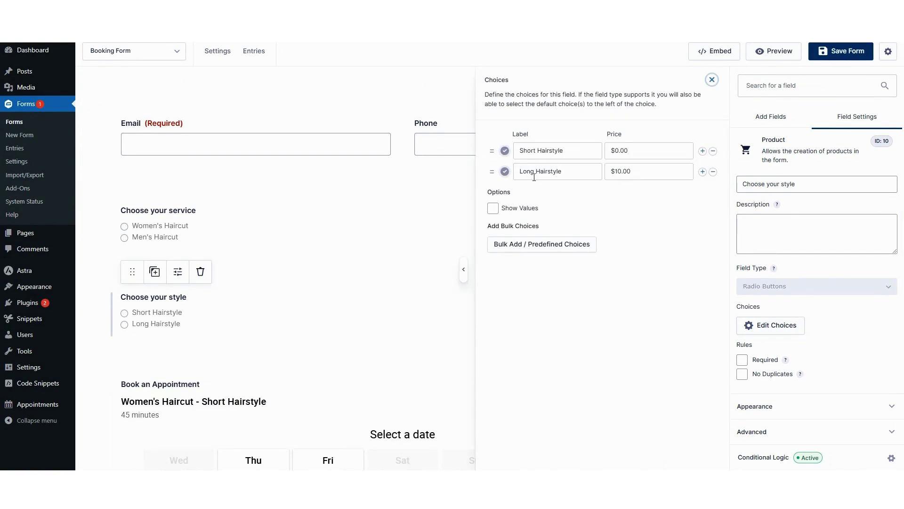
left_click(712, 80)
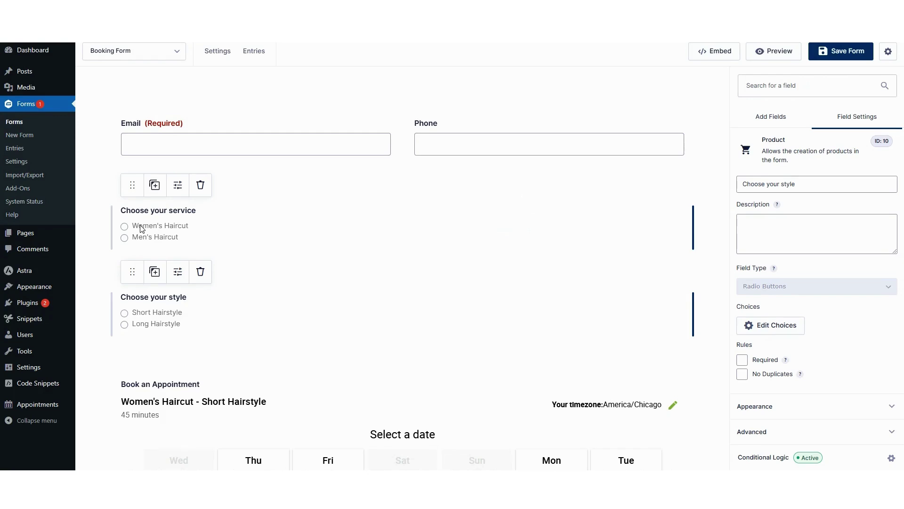
Step: Scroll through the Women's Haircut Short and Long Hairstyle booking fields, then show Add Fields
scroll(142, 228, "down", 3)
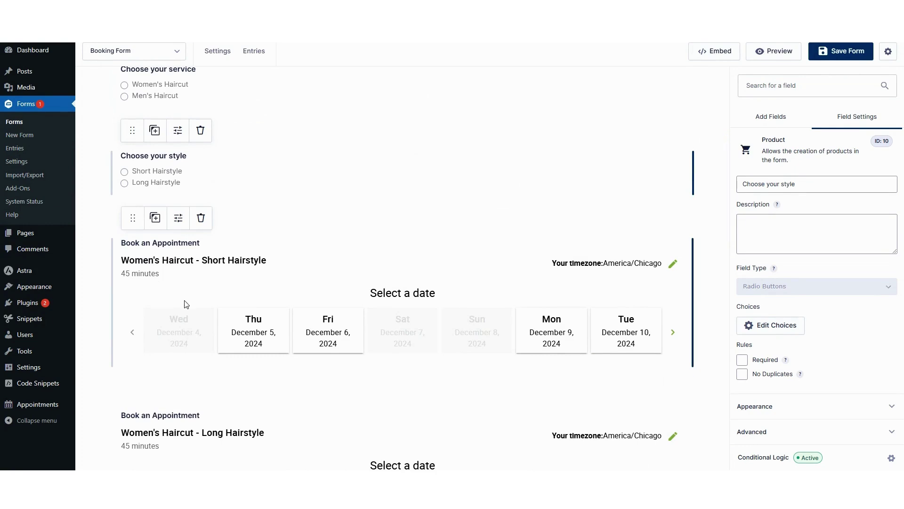
scroll(172, 359, "down", 1)
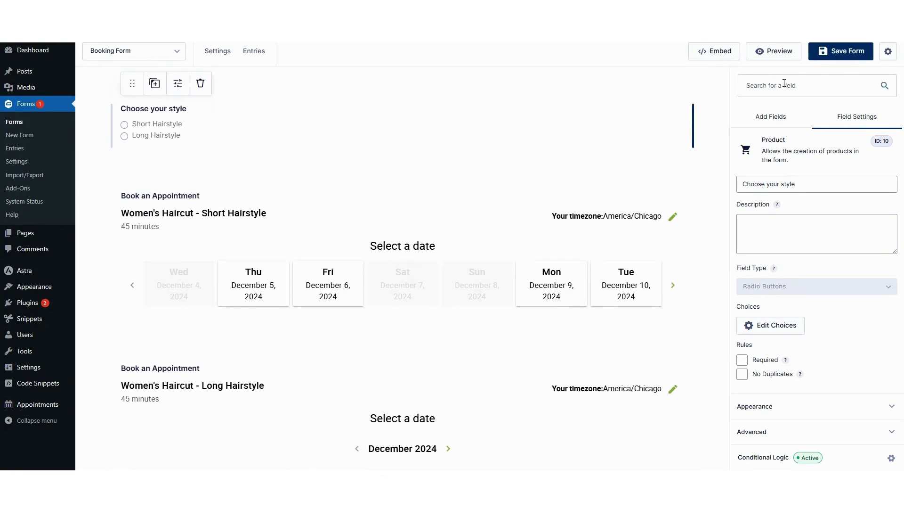
left_click(777, 117)
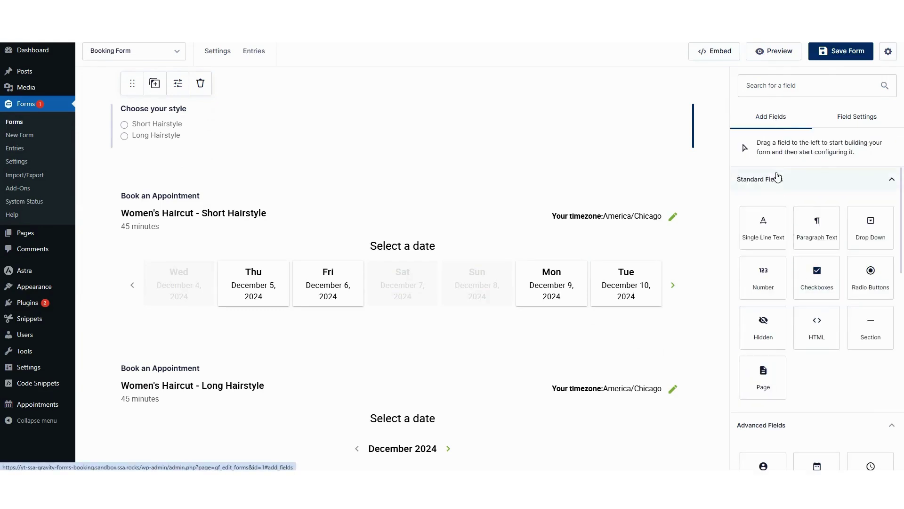
scroll(794, 295, "down", 3)
Step: Search the available fields for 'appo' to show only the Appointment field
scroll(796, 310, "down", 5)
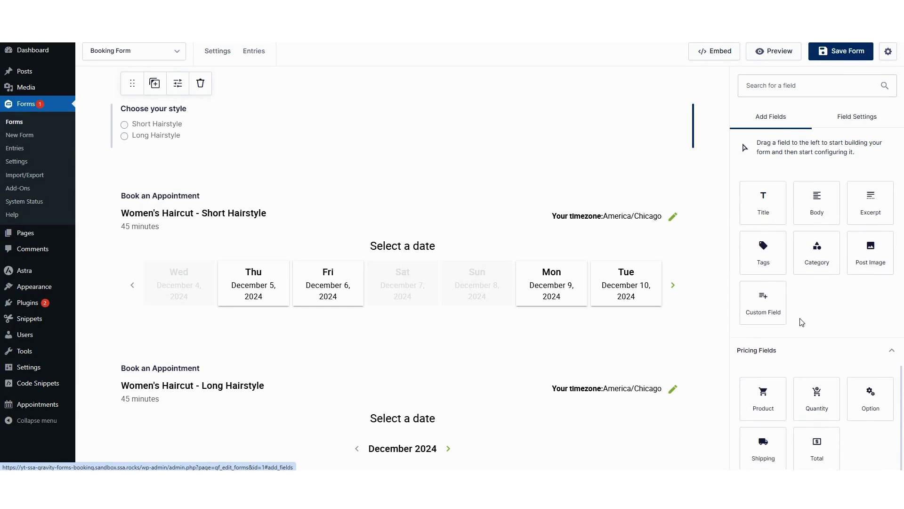
scroll(803, 325, "up", 10)
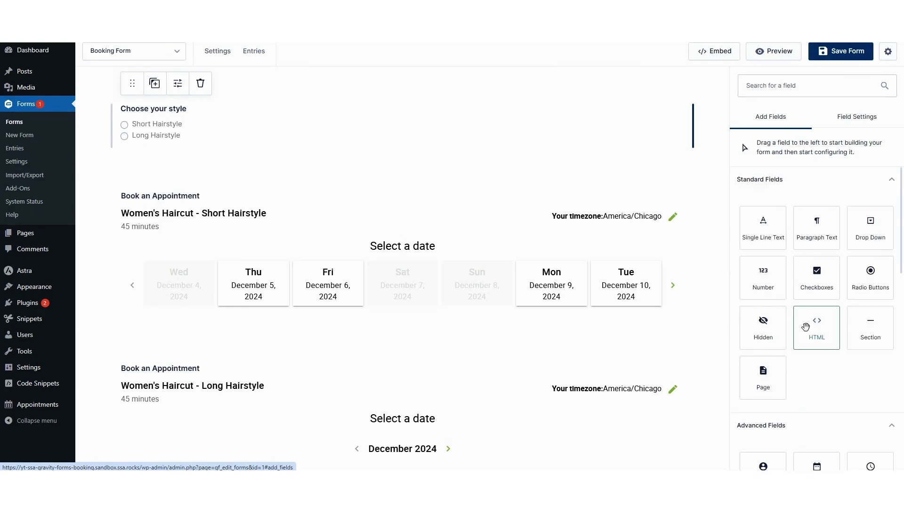
left_click(782, 84)
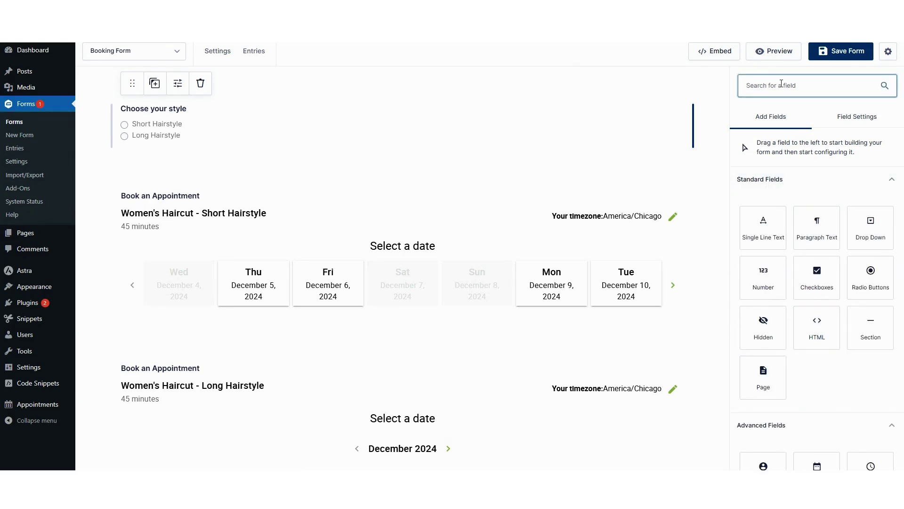
type("appo")
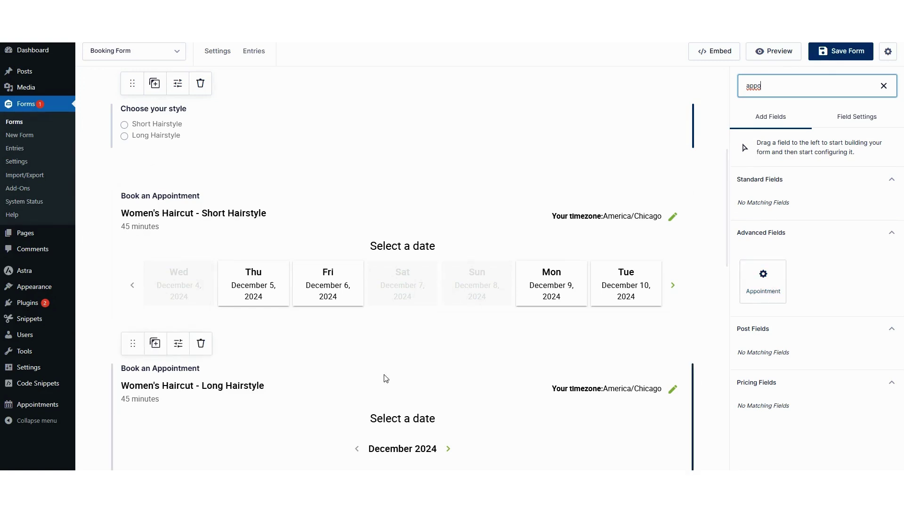
scroll(191, 250, "up", 1)
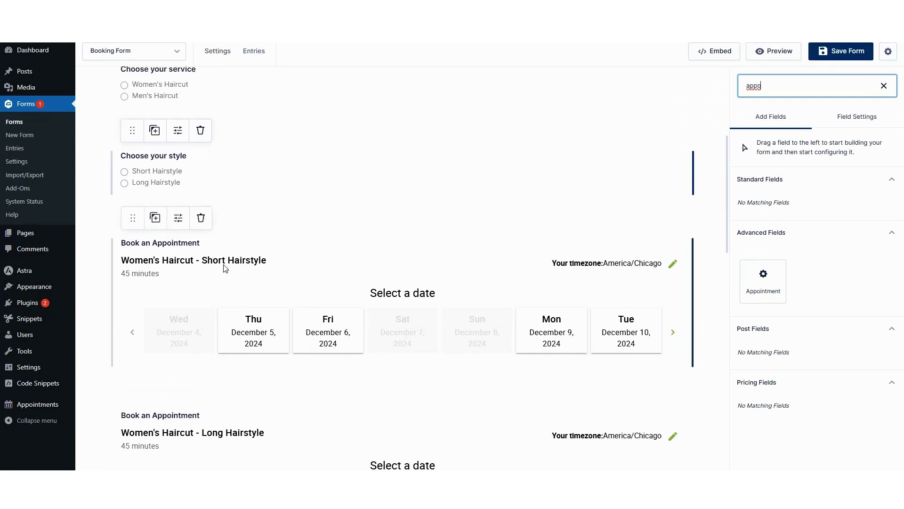
Step: Review the Women's Haircut - Short Hairstyle field's rules: Women's Haircut and Short Hairstyle
left_click(158, 260)
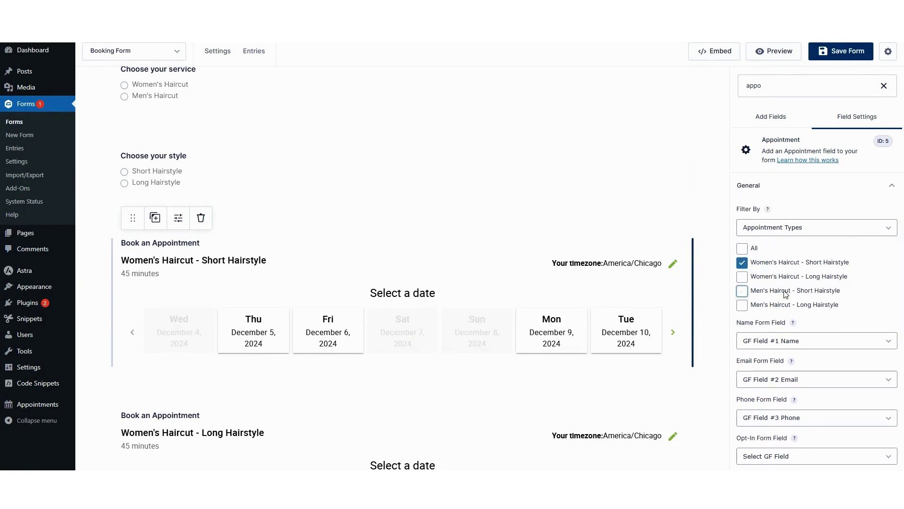
scroll(805, 301, "down", 1)
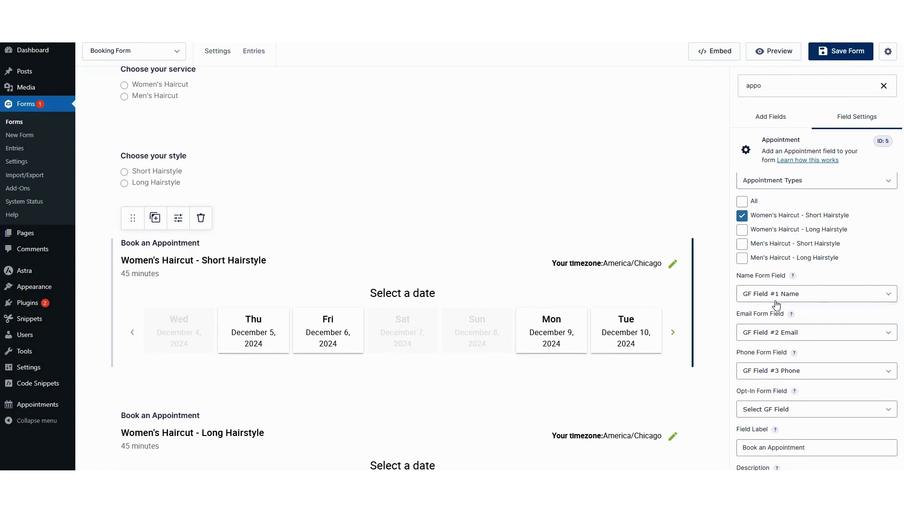
scroll(189, 151, "up", 5)
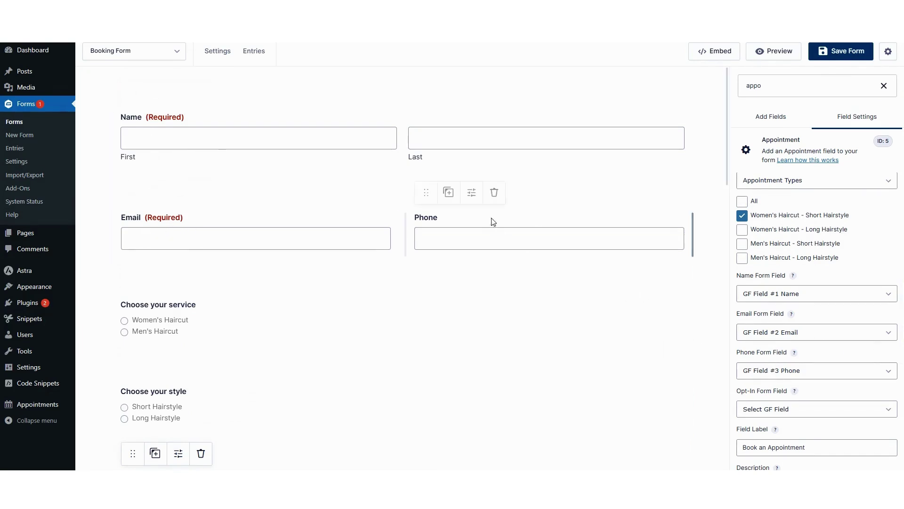
scroll(800, 347, "down", 3)
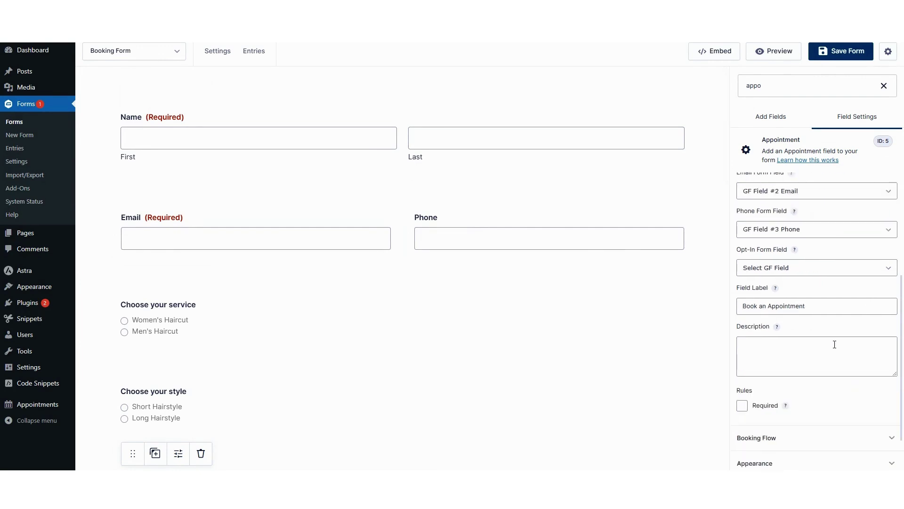
scroll(777, 273, "down", 1)
scroll(776, 273, "down", 1)
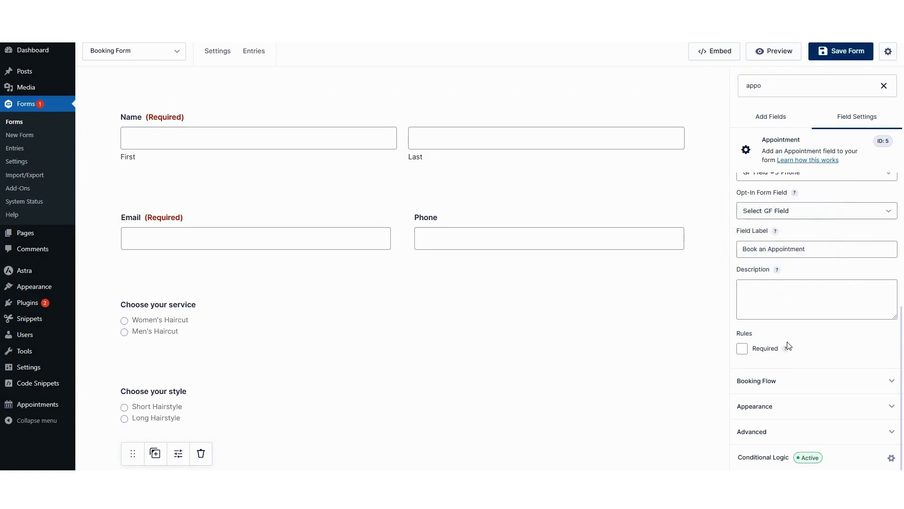
left_click(768, 459)
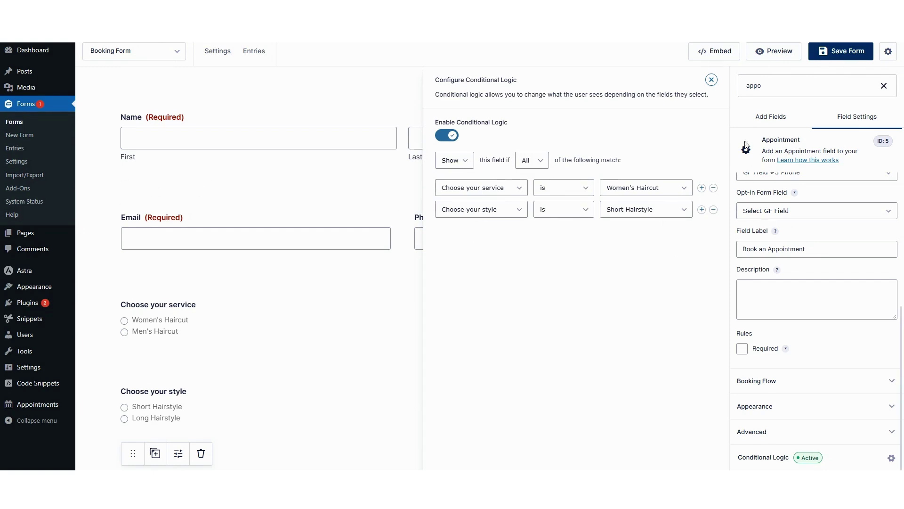
left_click(712, 80)
scroll(833, 330, "up", 5)
scroll(834, 348, "up", 1)
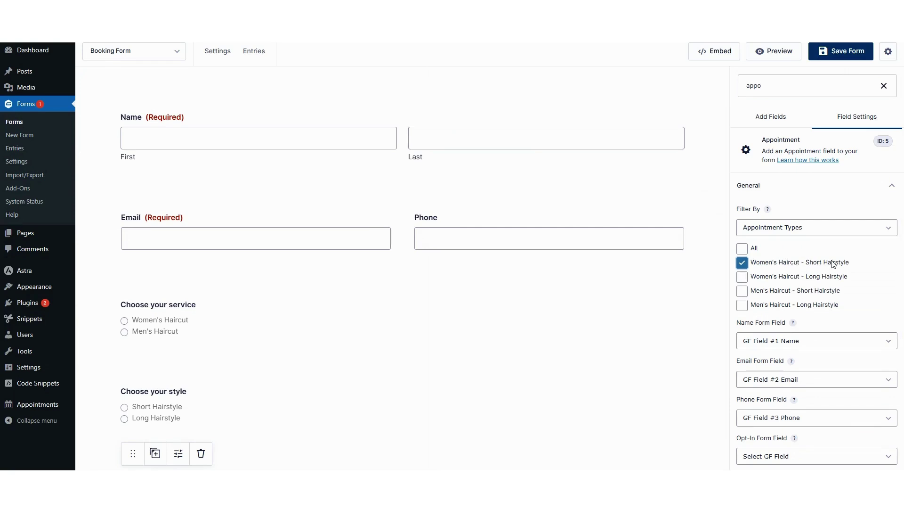
Step: Review the Women's Haircut - Long Hairstyle field's rules: Women's Haircut and Long Hairstyle
scroll(438, 292, "down", 5)
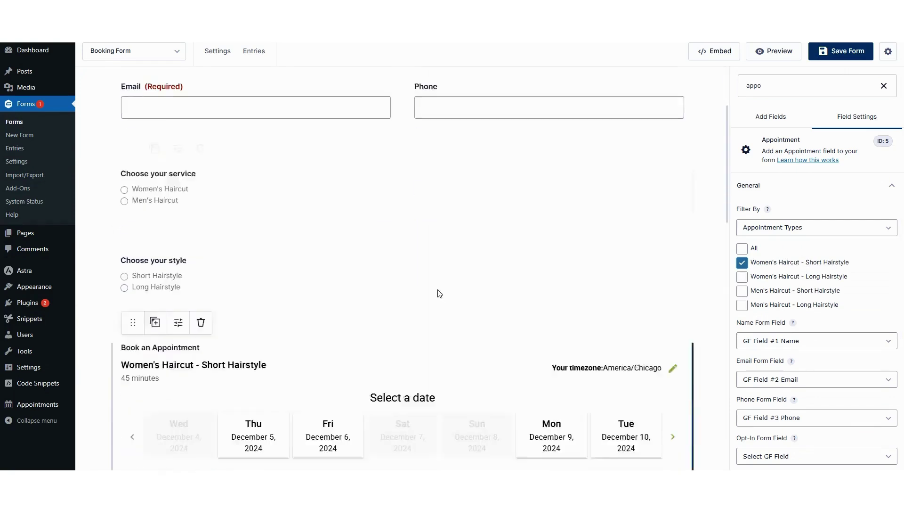
left_click(177, 243)
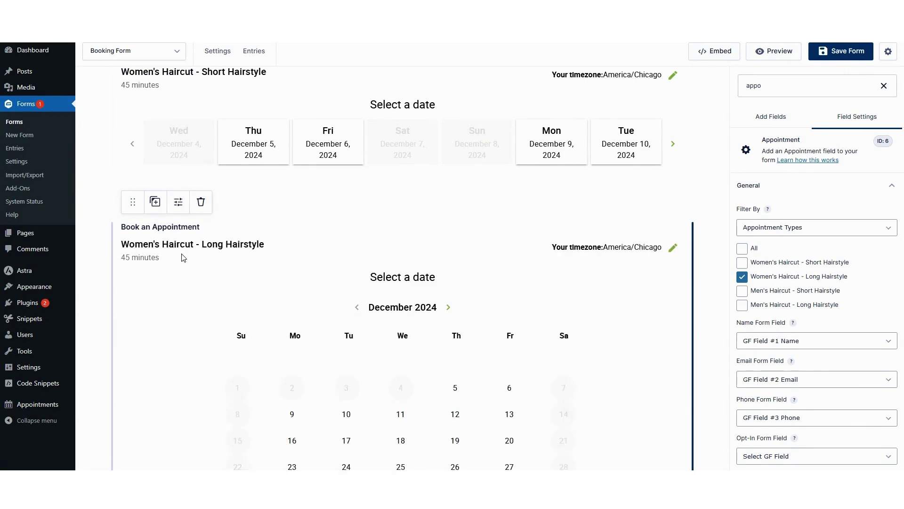
scroll(829, 369, "down", 5)
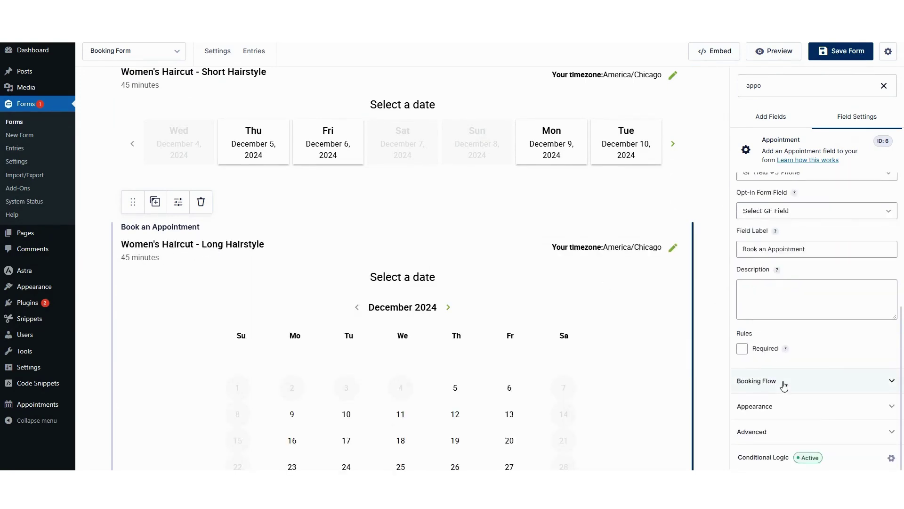
left_click(760, 458)
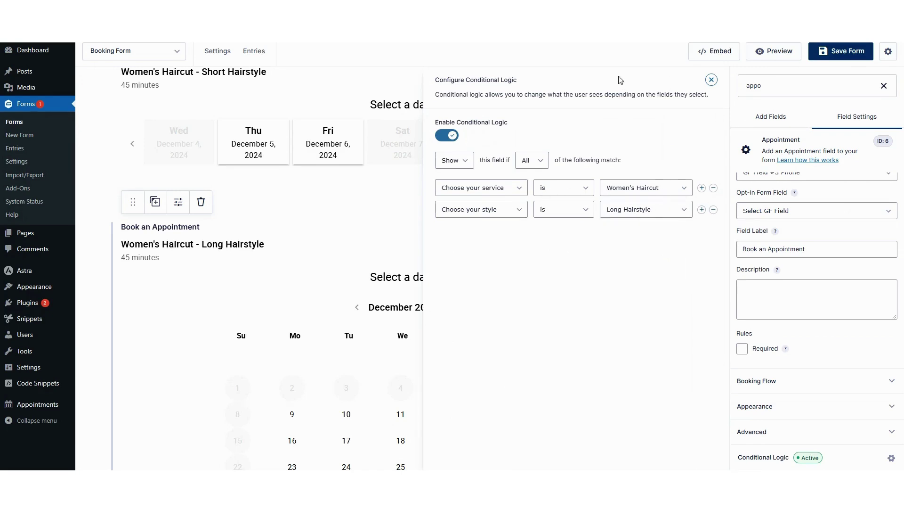
left_click(712, 79)
scroll(303, 293, "down", 4)
scroll(303, 293, "down", 8)
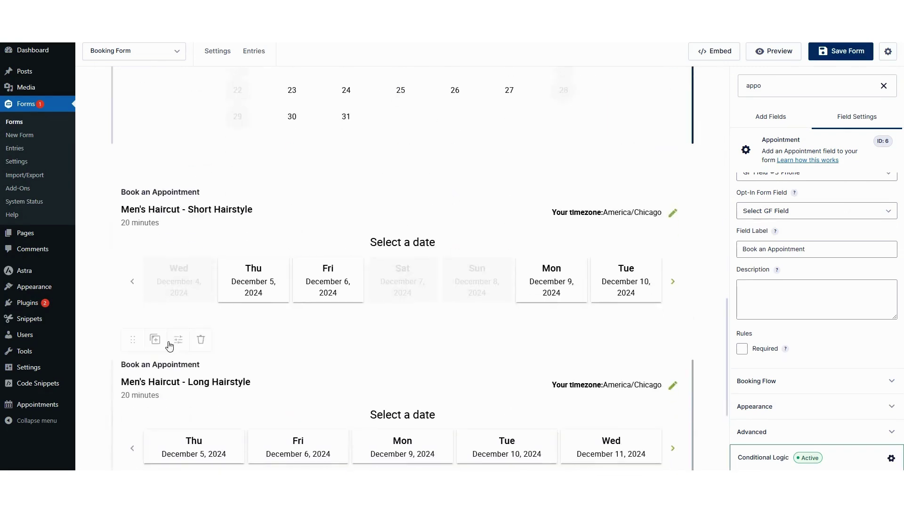
left_click(184, 340)
scroll(186, 342, "up", 5)
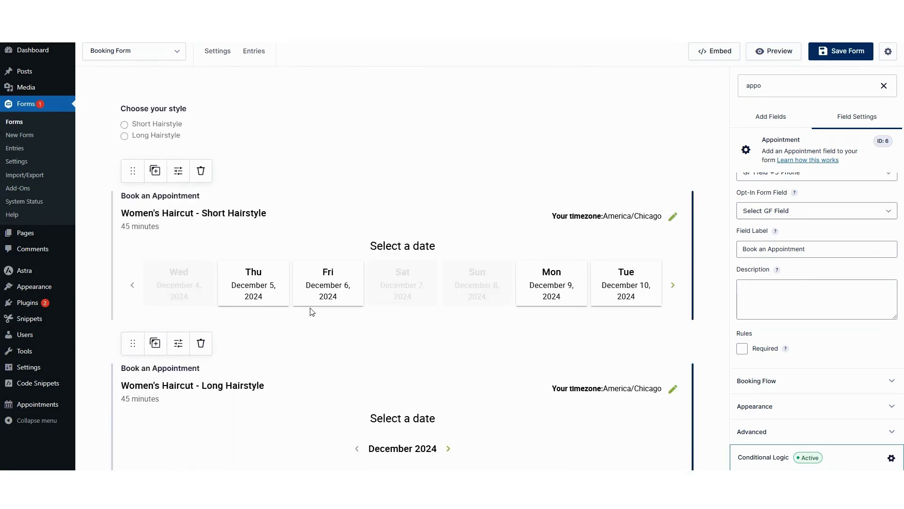
scroll(298, 356, "up", 4)
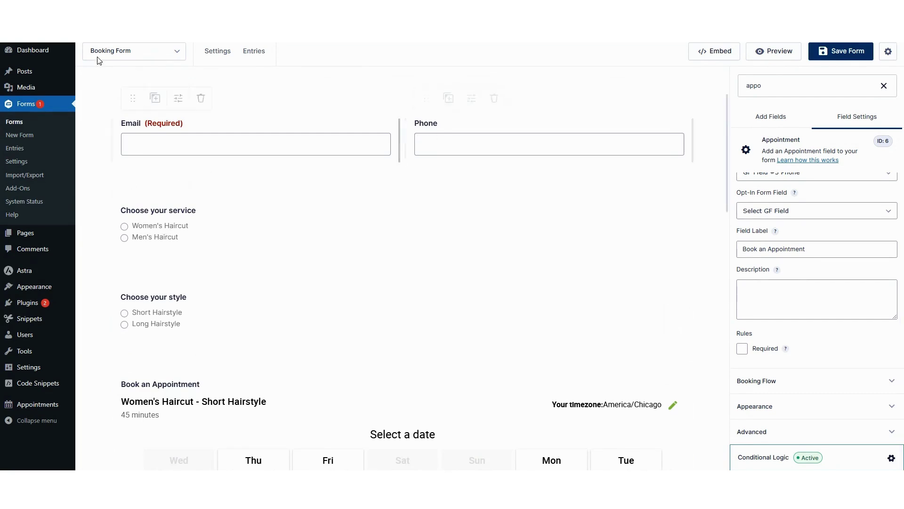
Step: Visit the live site and open the Gravity Forms booking page
mouse_move(53, 30)
left_click(33, 45)
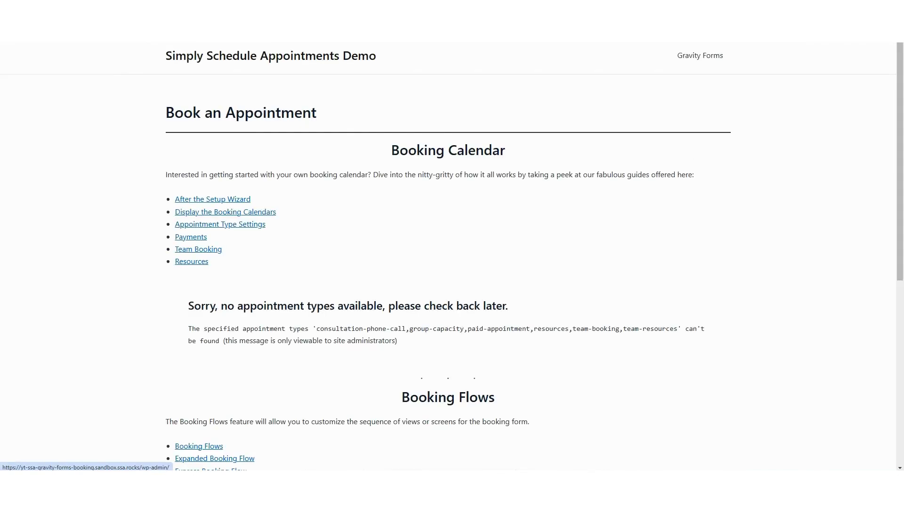
left_click(690, 57)
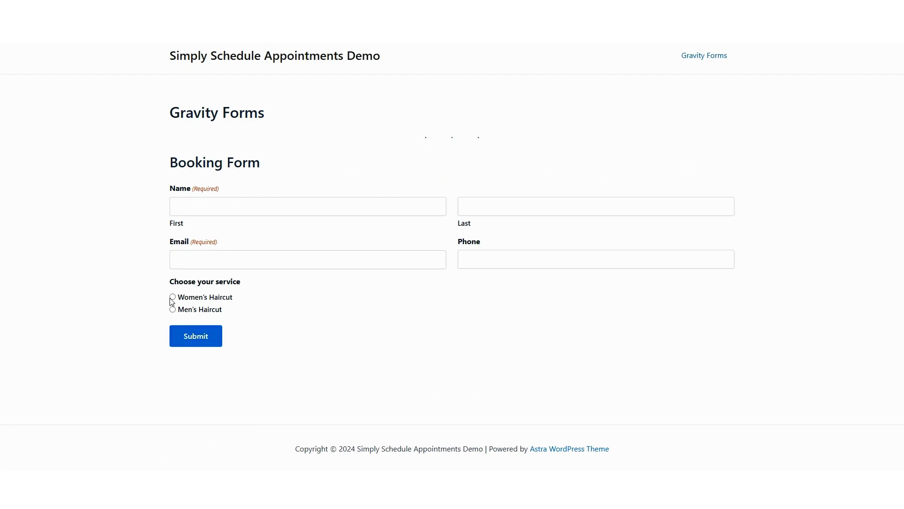
Step: Choose Women's Haircut with Short Hairstyle, pick December 5, then switch to Long Hairstyle
left_click(172, 297)
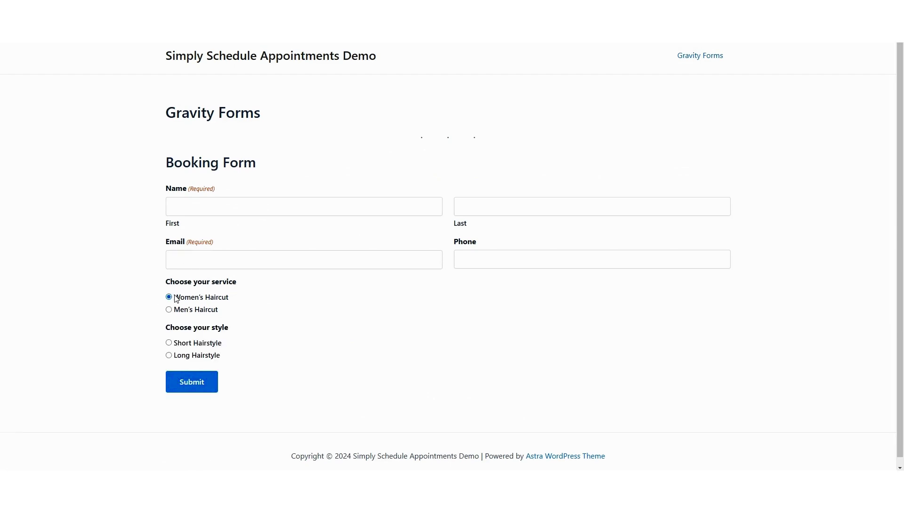
scroll(193, 330, "down", 1)
left_click(169, 336)
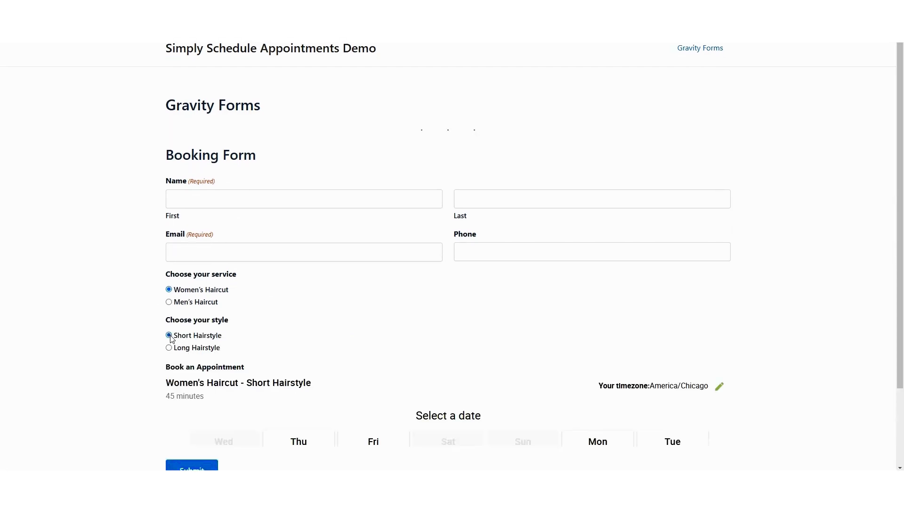
scroll(283, 306, "down", 3)
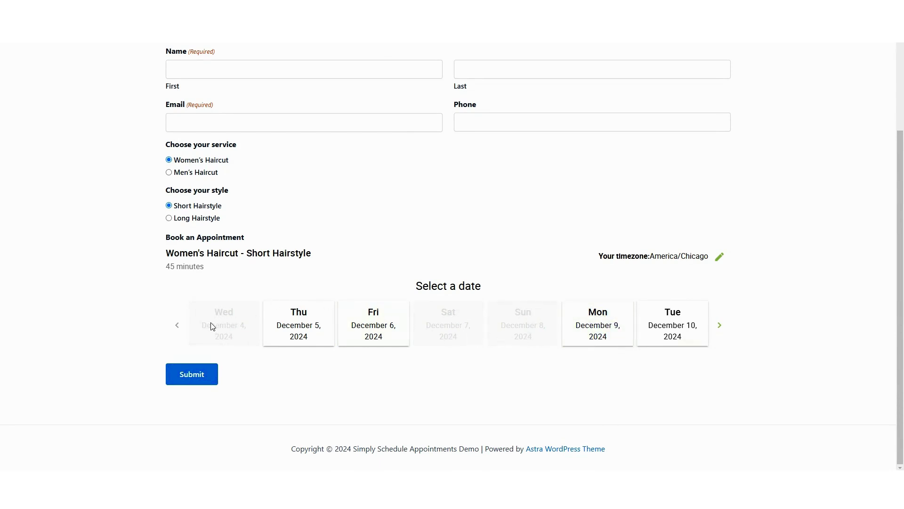
left_click(285, 320)
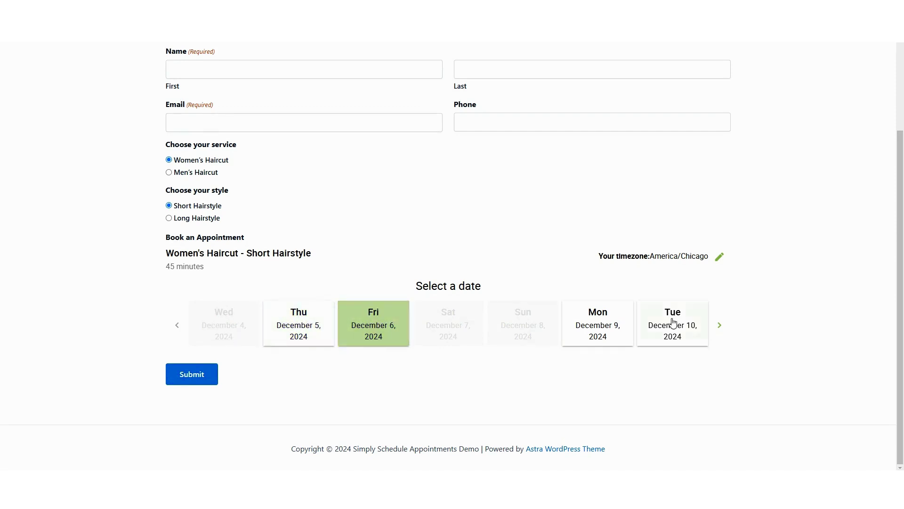
left_click(198, 220)
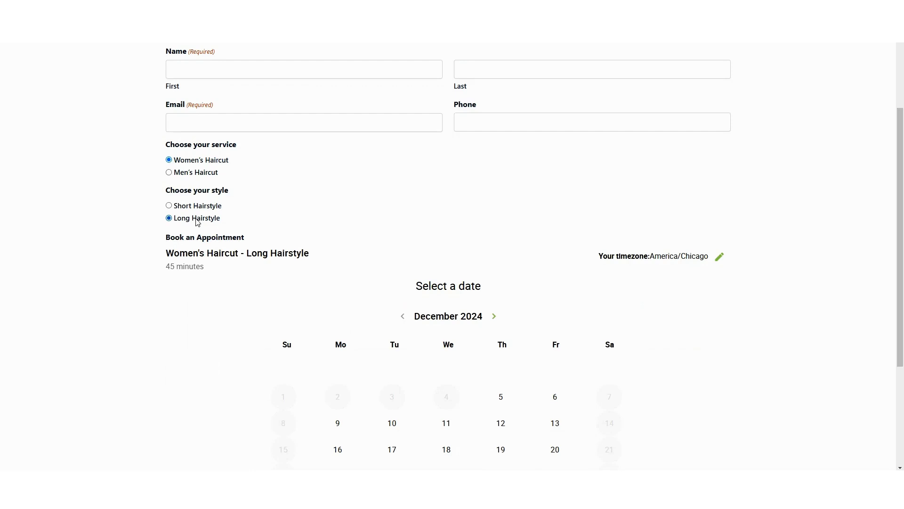
Step: Try Men's Haircut with Short Hairstyle, then choose Women's Haircut with Long Hairstyle and book December 17
left_click(194, 172)
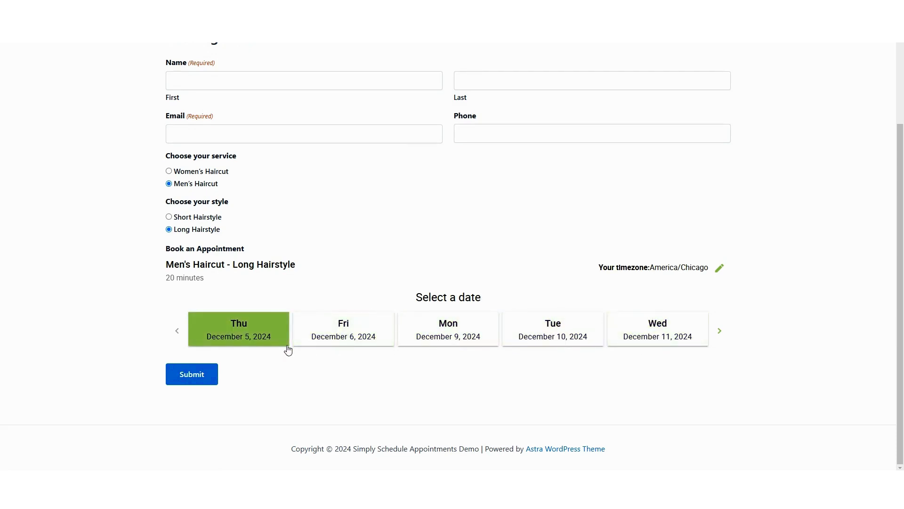
left_click(168, 216)
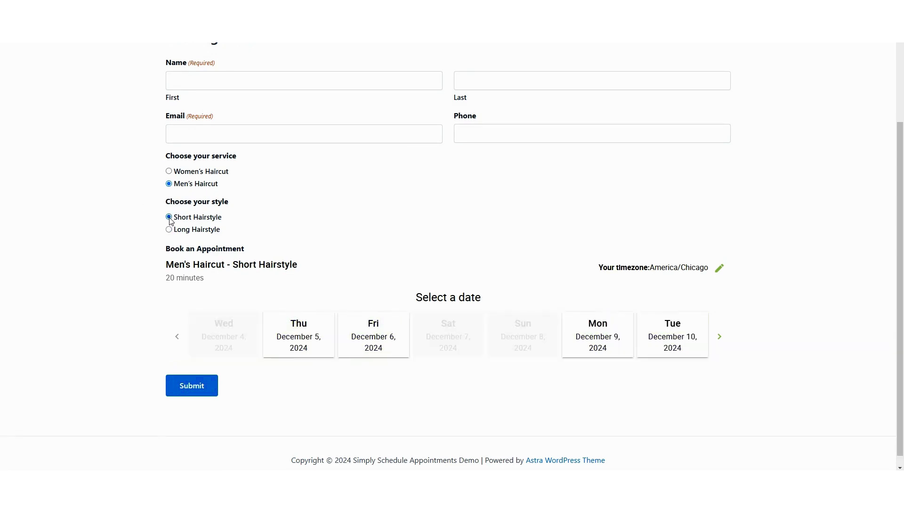
left_click(169, 171)
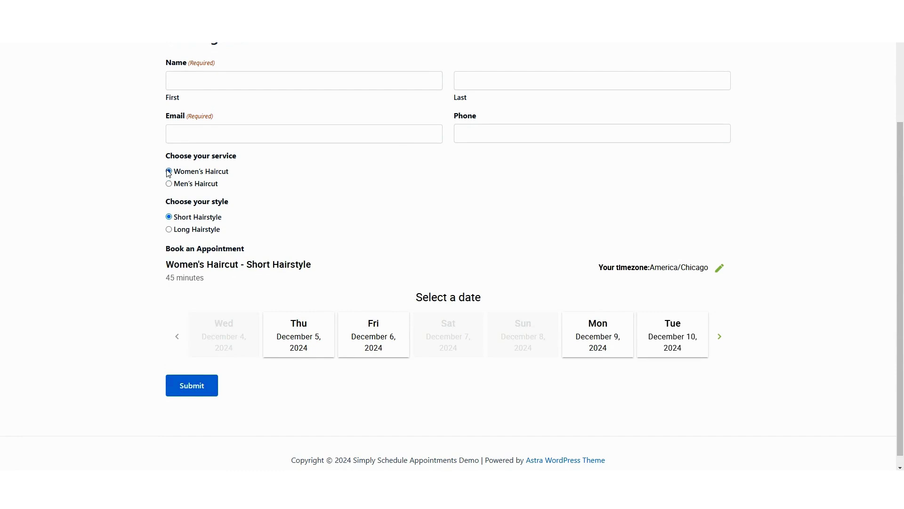
left_click(169, 229)
scroll(169, 229, "down", 3)
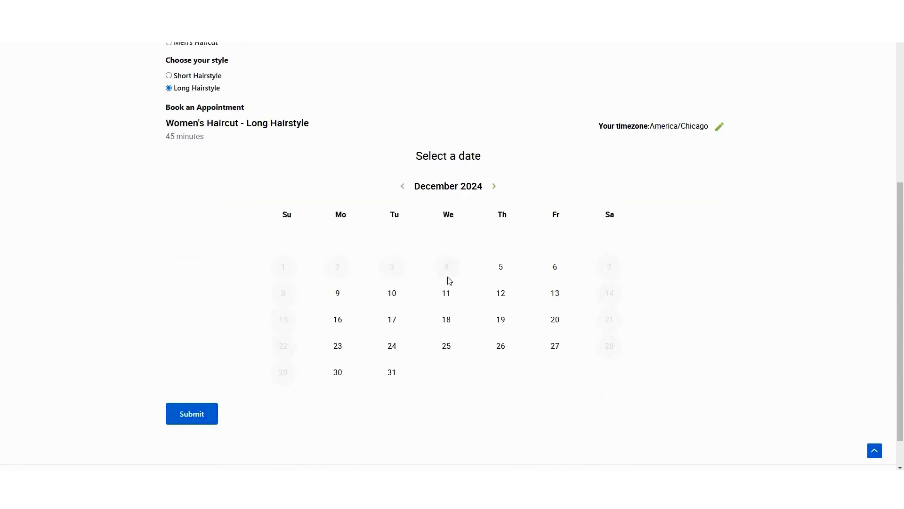
left_click(387, 312)
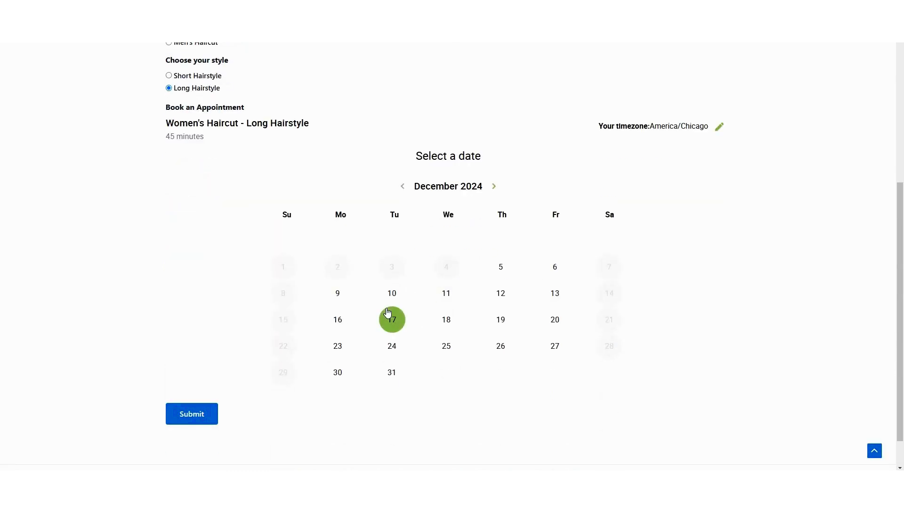